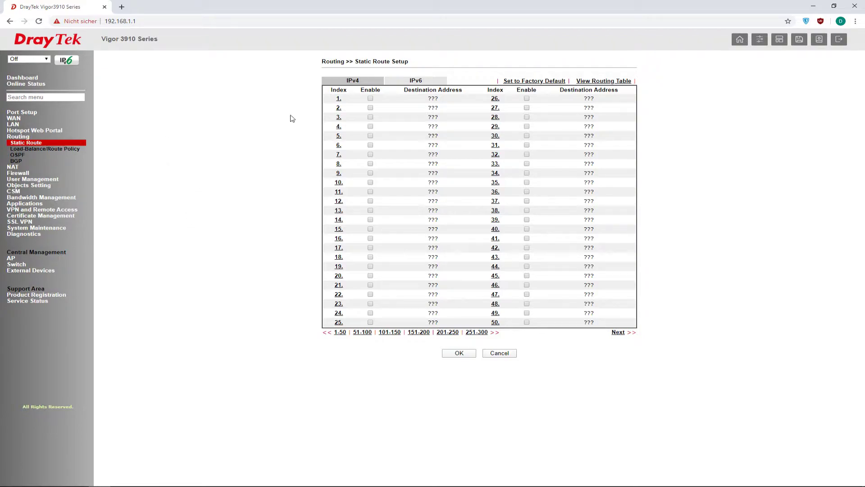
- Enable IPv4 static route 1 with destination 192.168.100.0 and subnet mask 255.255.255.0 / 24
{"action": "left_click", "coordinate": [339, 98]}
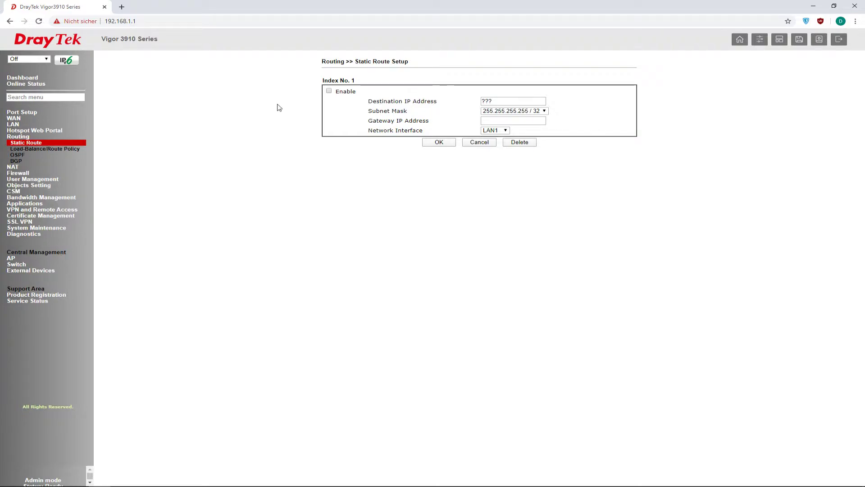
{"action": "left_click", "coordinate": [329, 92]}
{"action": "left_click_drag", "start_coordinate": [497, 101], "coordinate": [459, 101]}
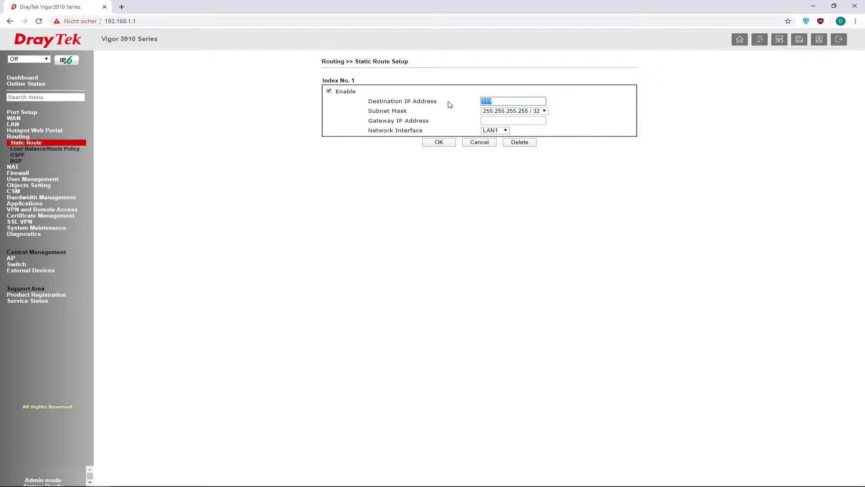
{"action": "type", "text": "192.168.100.0"}
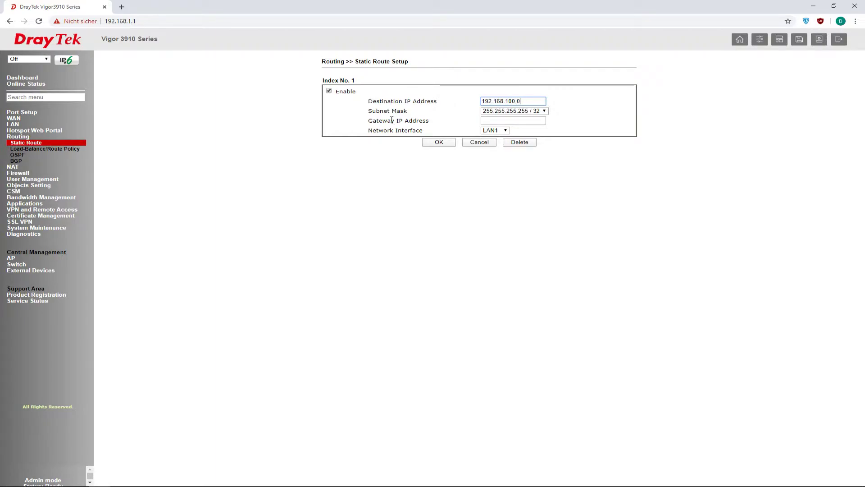
{"action": "left_click", "coordinate": [513, 110]}
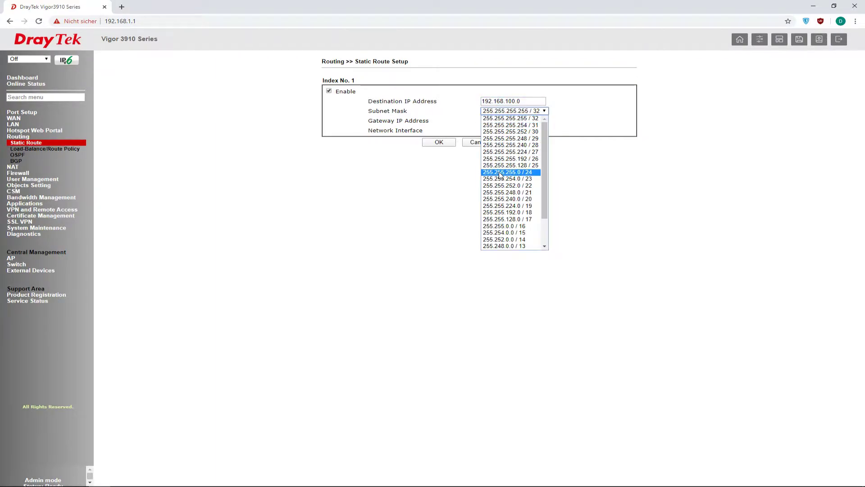
{"action": "left_click", "coordinate": [500, 172]}
- Set the static route's gateway to 192.168.1.2 and save the route
{"action": "left_click", "coordinate": [516, 120]}
{"action": "type", "text": "192.168"}
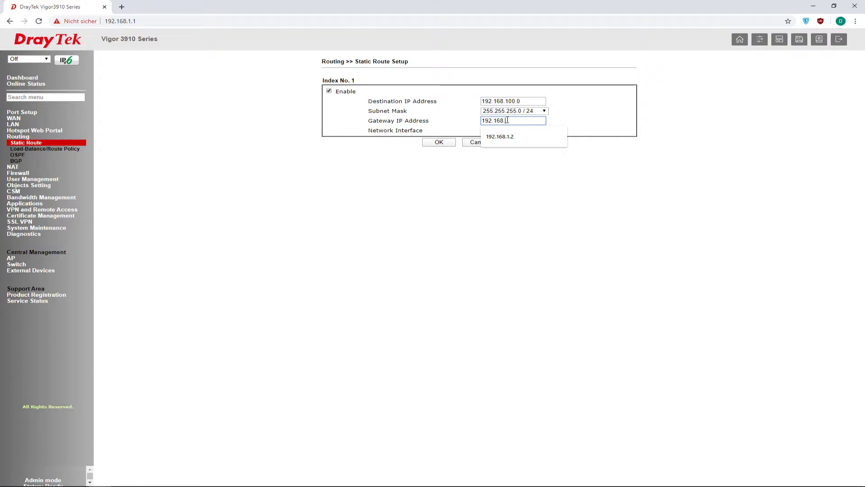
{"action": "type", "text": ".1.2"}
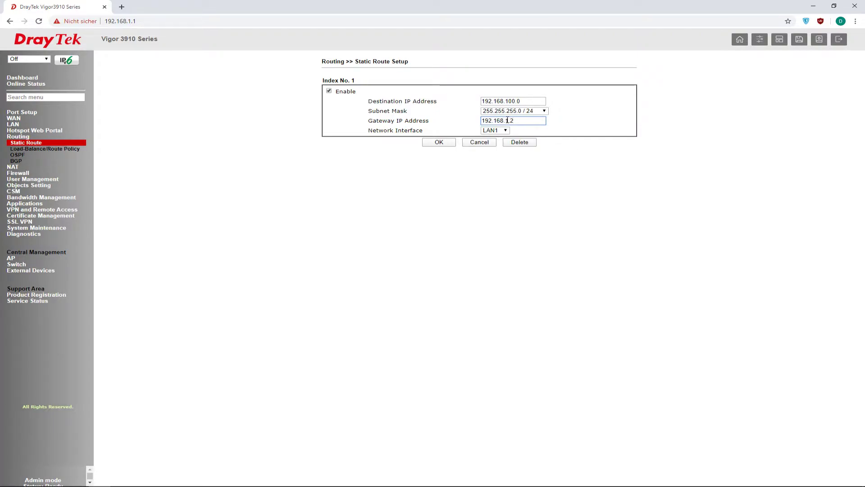
{"action": "left_click", "coordinate": [438, 142]}
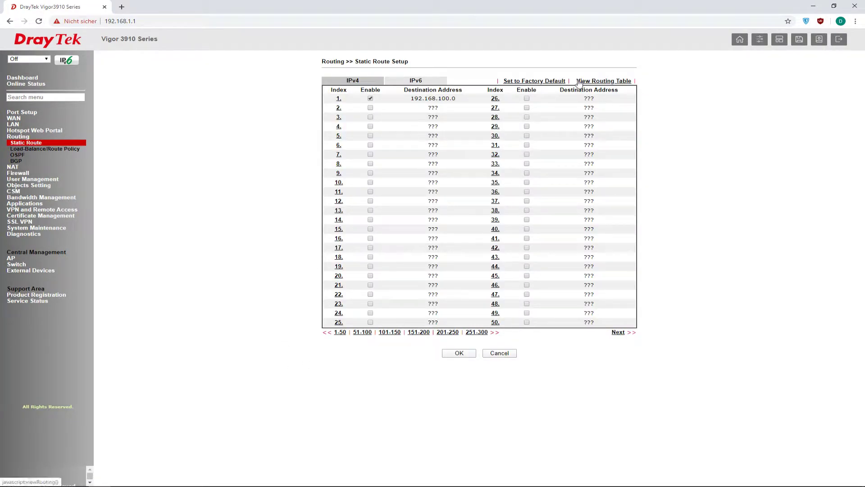
- View the routing table and check the entry for the 192.168.100.0 network
{"action": "left_click", "coordinate": [594, 81]}
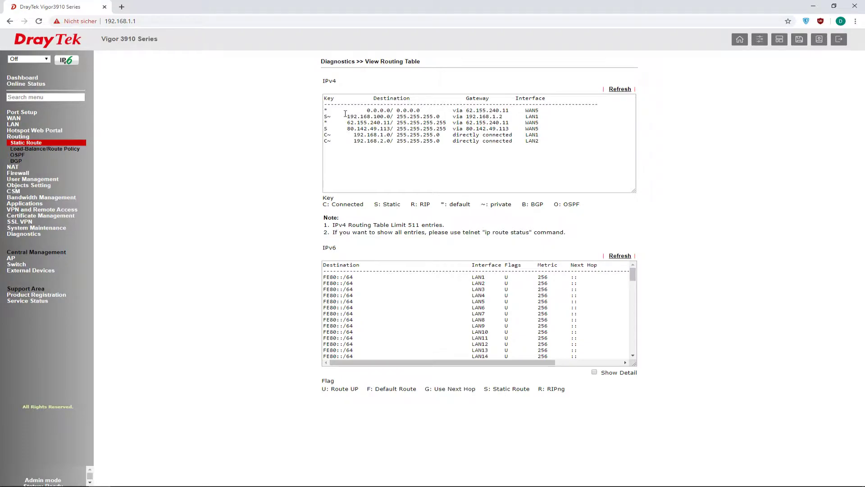
{"action": "left_click_drag", "start_coordinate": [341, 116], "coordinate": [572, 118]}
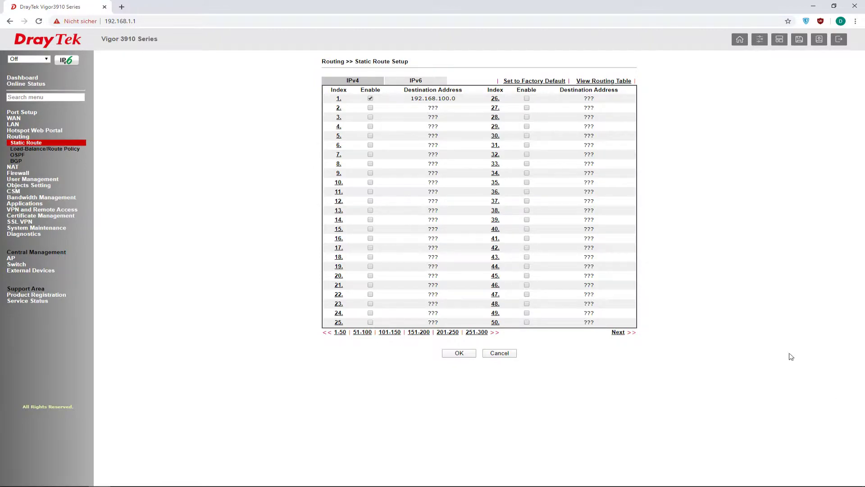
- Open load-balance/route policy 1 and examine its comment, source options, IP range and interface settings
{"action": "left_click", "coordinate": [62, 149]}
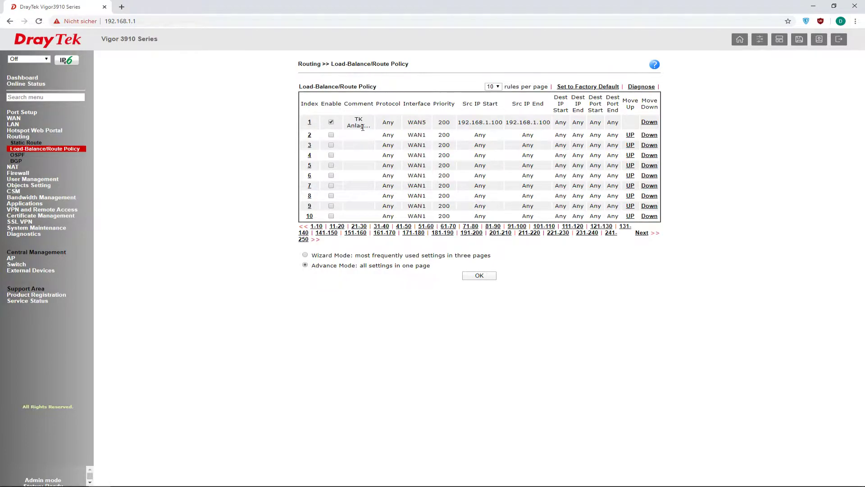
{"action": "left_click", "coordinate": [309, 123]}
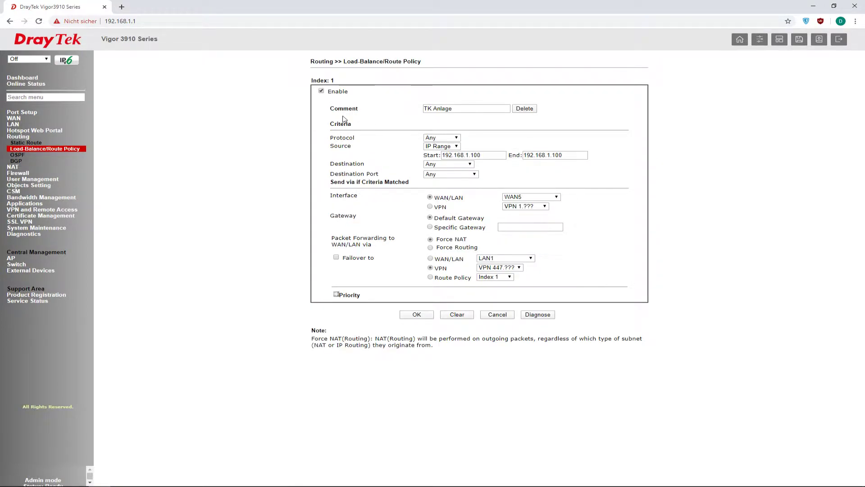
{"action": "left_click_drag", "start_coordinate": [332, 109], "coordinate": [357, 109]}
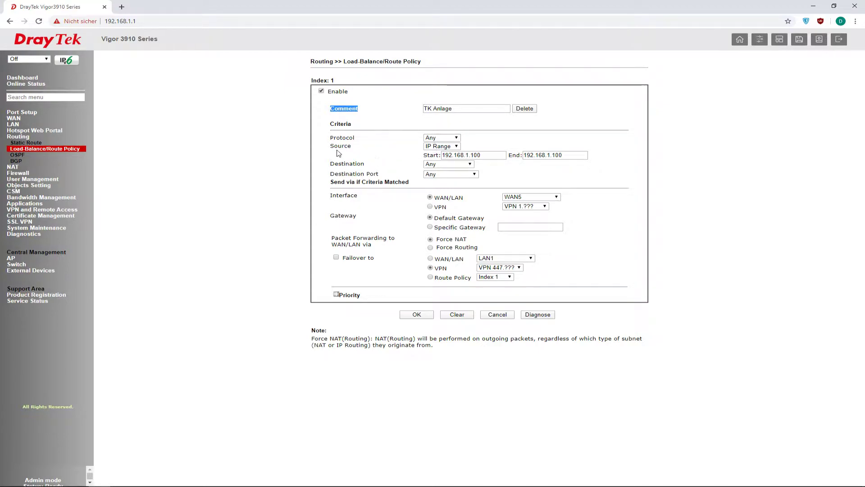
{"action": "left_click_drag", "start_coordinate": [330, 146], "coordinate": [373, 148]}
{"action": "left_click", "coordinate": [432, 149]}
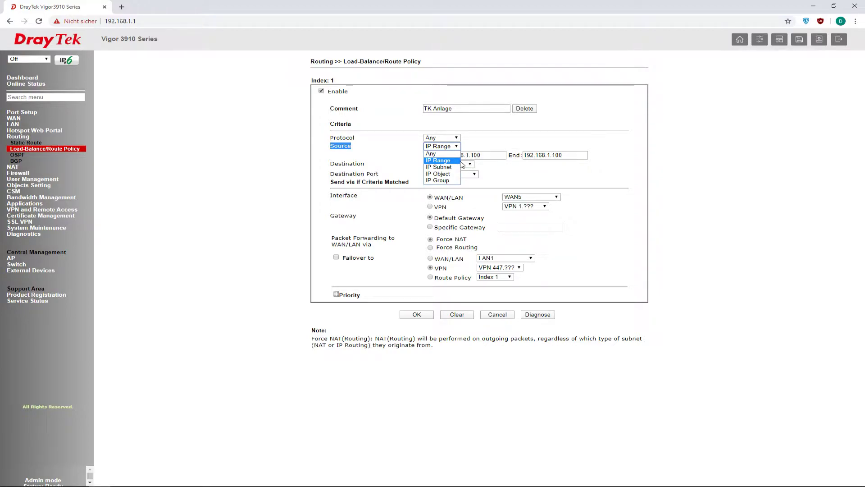
{"action": "left_click", "coordinate": [483, 146]}
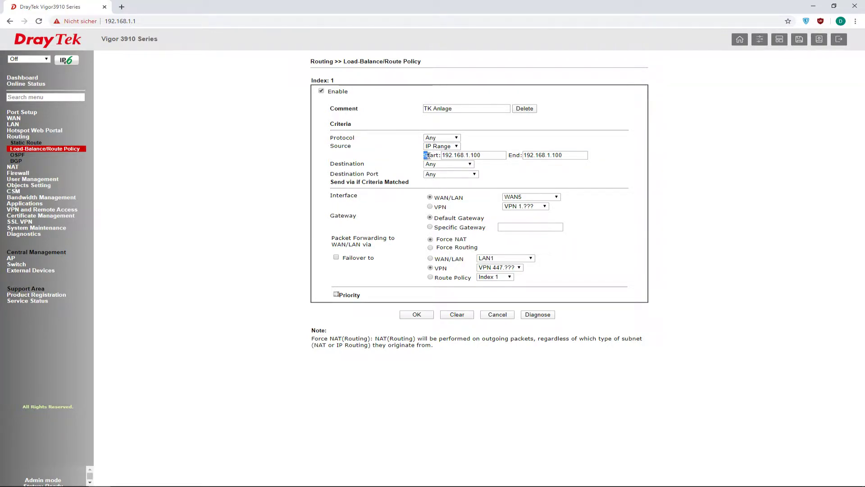
{"action": "left_click_drag", "start_coordinate": [428, 156], "coordinate": [518, 154]}
{"action": "left_click", "coordinate": [514, 144]}
{"action": "left_click_drag", "start_coordinate": [330, 196], "coordinate": [368, 197]}
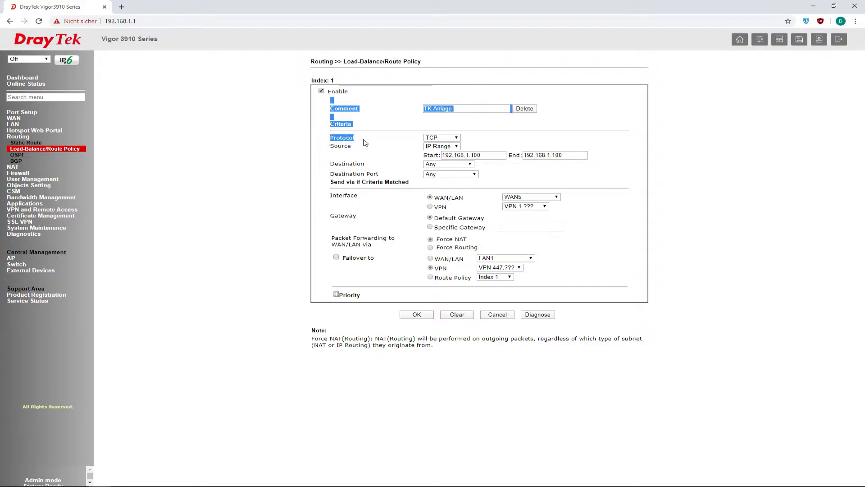
- Examine the protocol and destination choices available in the policy's criteria
{"action": "left_click", "coordinate": [431, 138]}
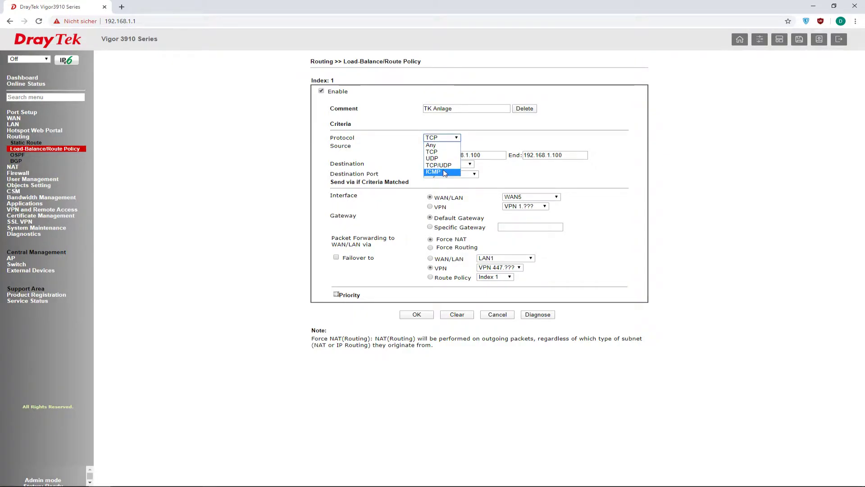
{"action": "left_click", "coordinate": [496, 182]}
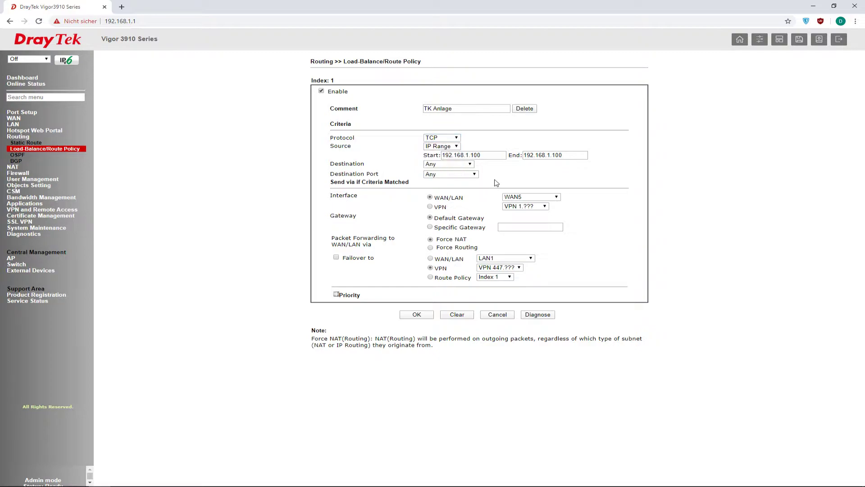
{"action": "left_click", "coordinate": [442, 165]}
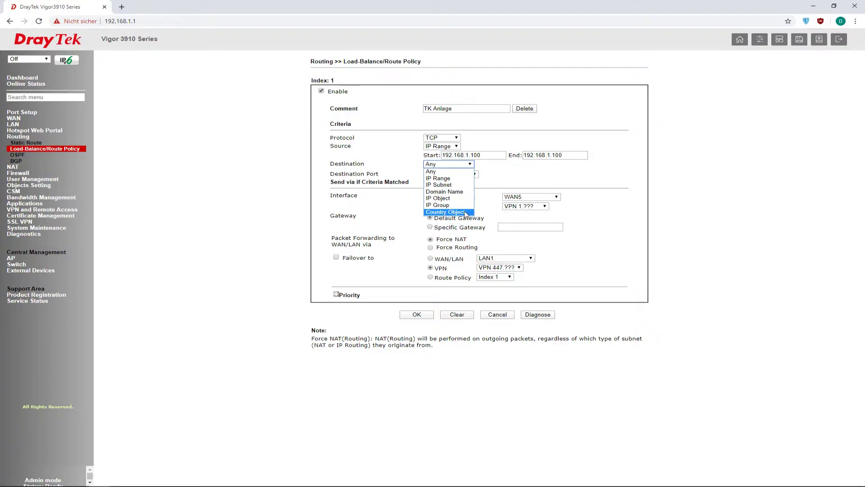
{"action": "left_click", "coordinate": [491, 205]}
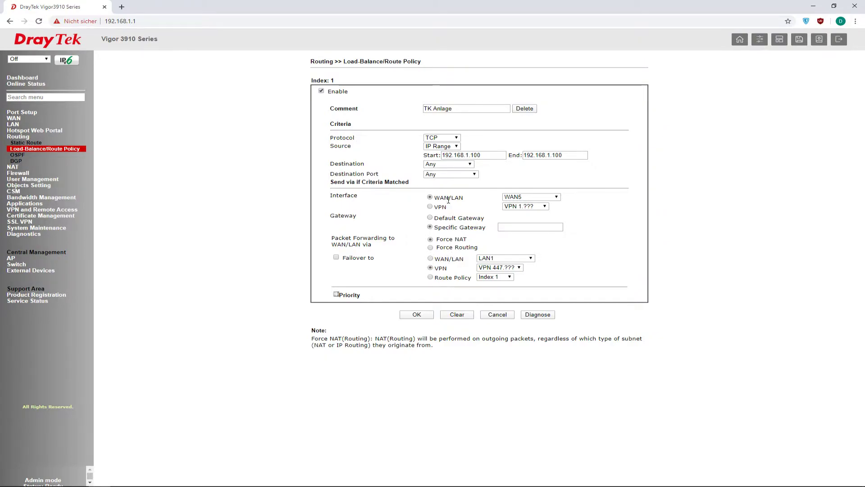
- Enable failover for route policy 1 and choose WAN42 and VPN 429 in its failover interface options
{"action": "left_click", "coordinate": [335, 257]}
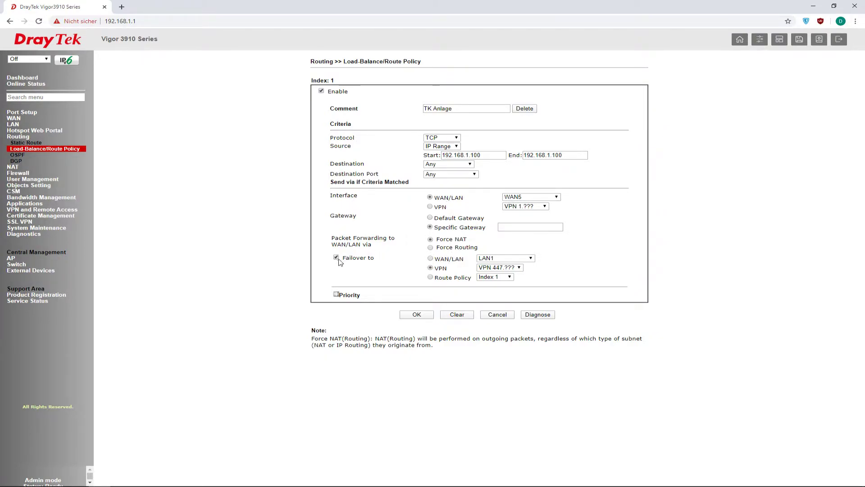
{"action": "left_click", "coordinate": [496, 258]}
{"action": "scroll", "coordinate": [497, 333], "scroll_direction": "down", "scroll_amount": 15}
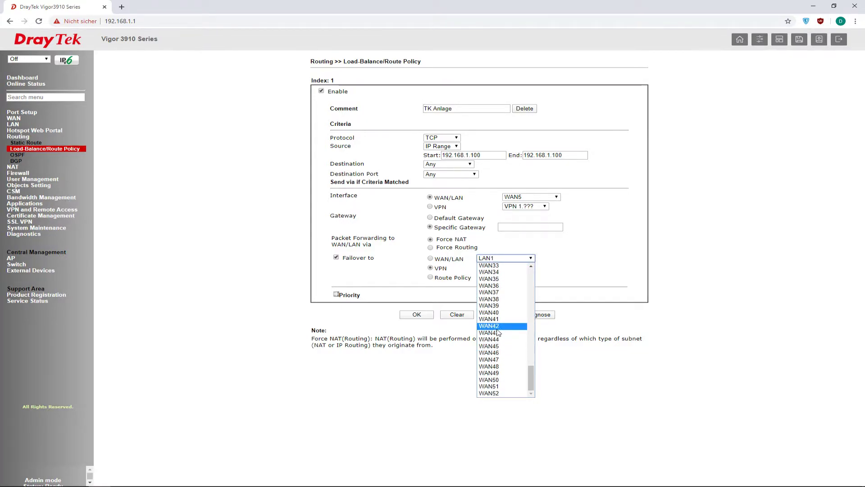
{"action": "left_click", "coordinate": [497, 328]}
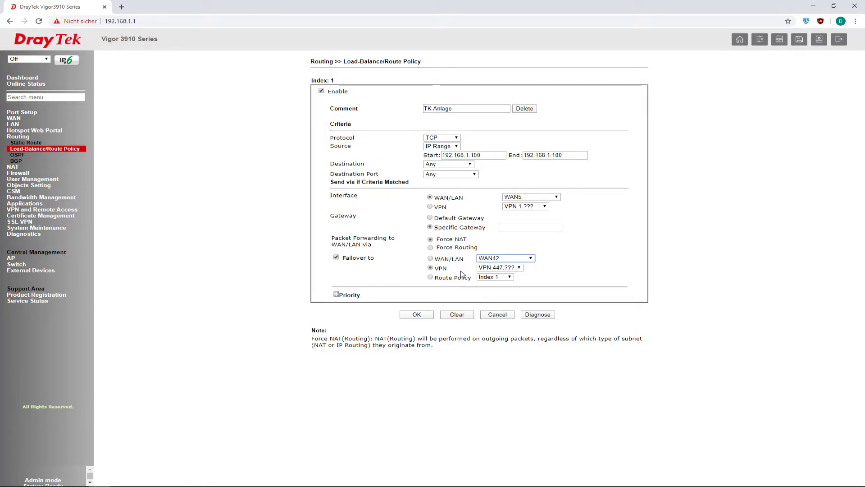
{"action": "double_click", "coordinate": [441, 267]}
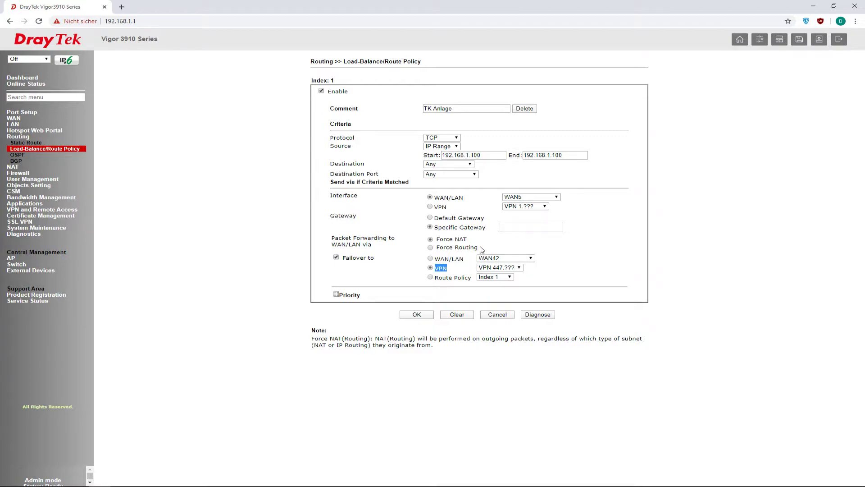
{"action": "left_click_drag", "start_coordinate": [493, 155], "coordinate": [429, 154]}
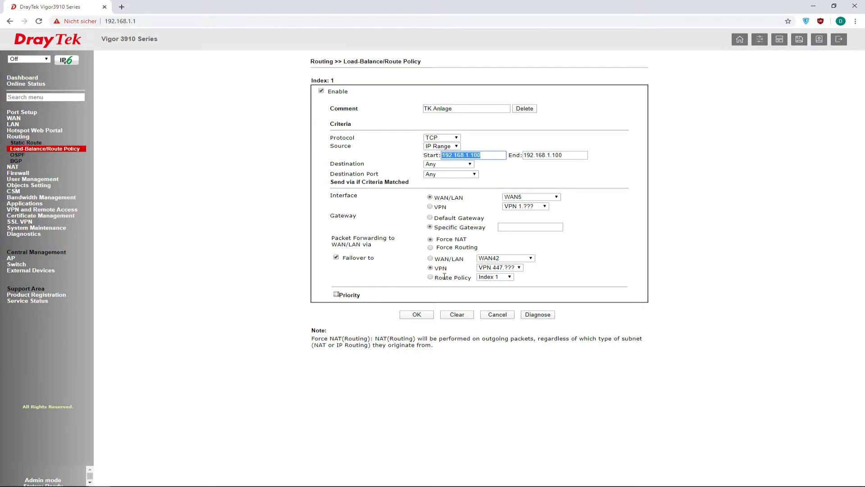
{"action": "left_click", "coordinate": [499, 267]}
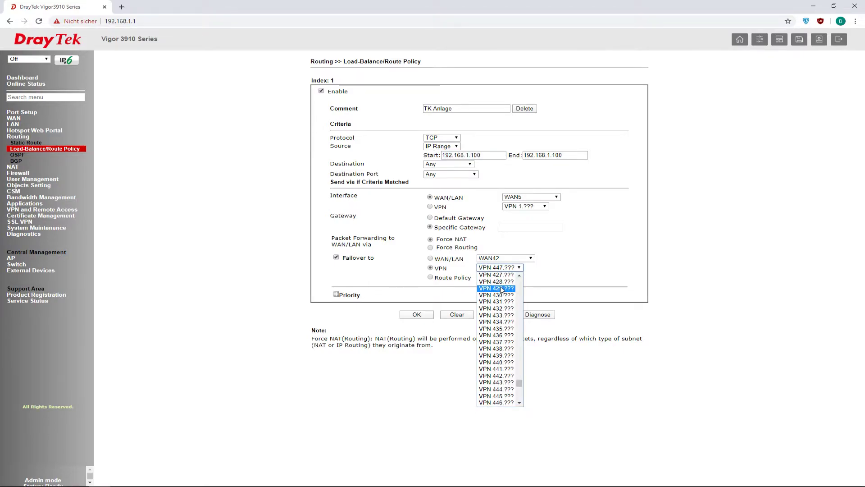
{"action": "left_click", "coordinate": [499, 289]}
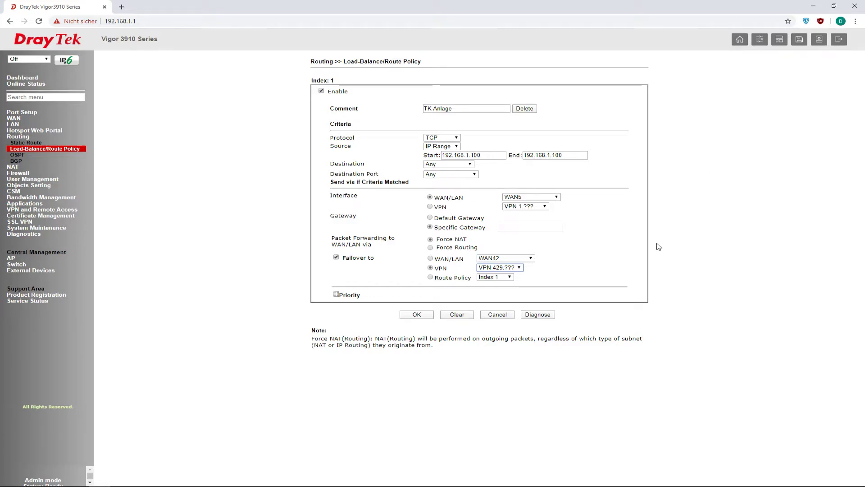
- Expand the policy's priority settings, and return to the route policy list without saving
{"action": "left_click", "coordinate": [235, 468]}
{"action": "left_click", "coordinate": [337, 295]}
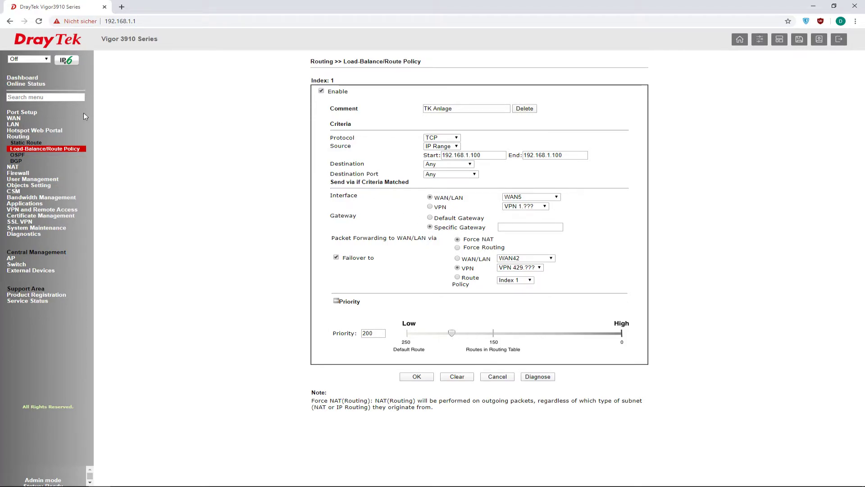
{"action": "left_click", "coordinate": [42, 153]}
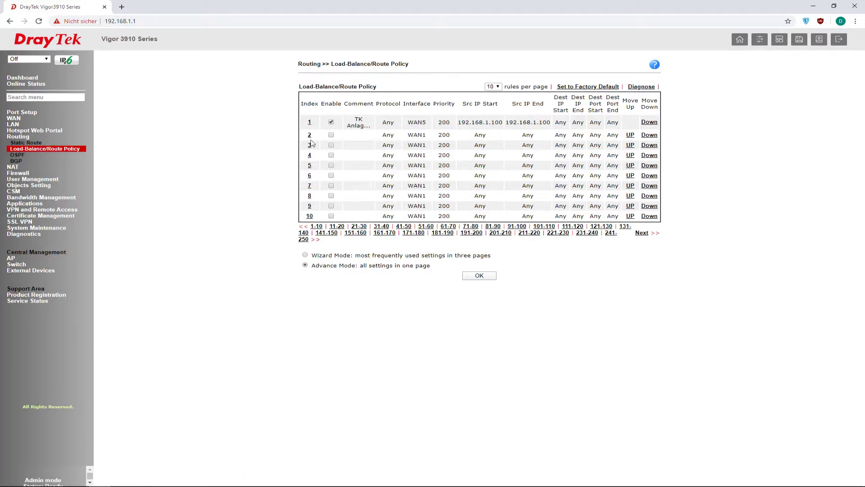
- Reopen route policy 1 and examine its criteria and priority scale
{"action": "left_click", "coordinate": [309, 123]}
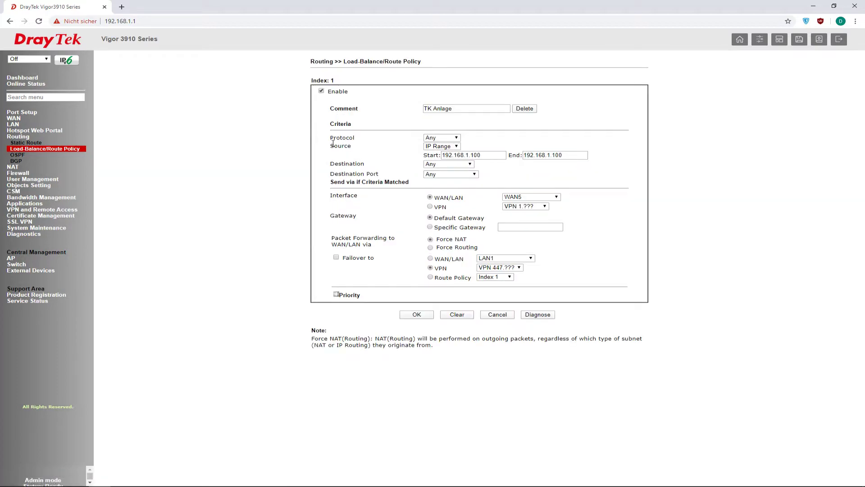
{"action": "left_click_drag", "start_coordinate": [323, 139], "coordinate": [525, 214]}
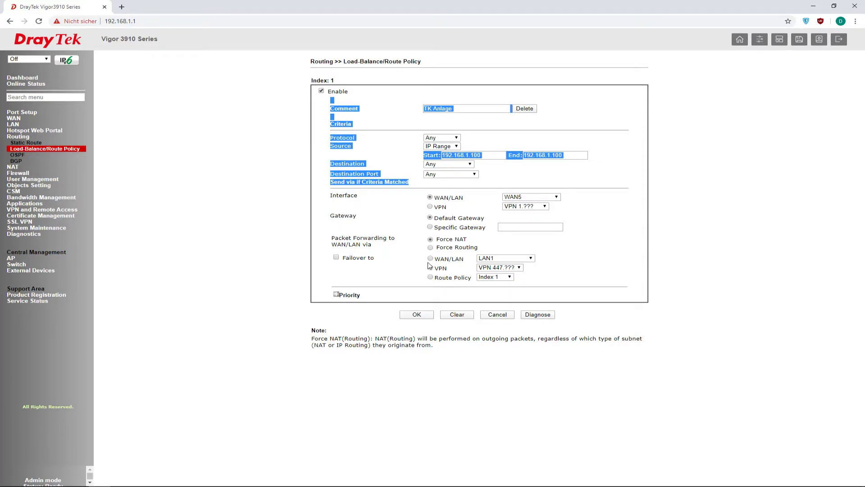
{"action": "left_click", "coordinate": [337, 302]}
{"action": "left_click", "coordinate": [336, 295]}
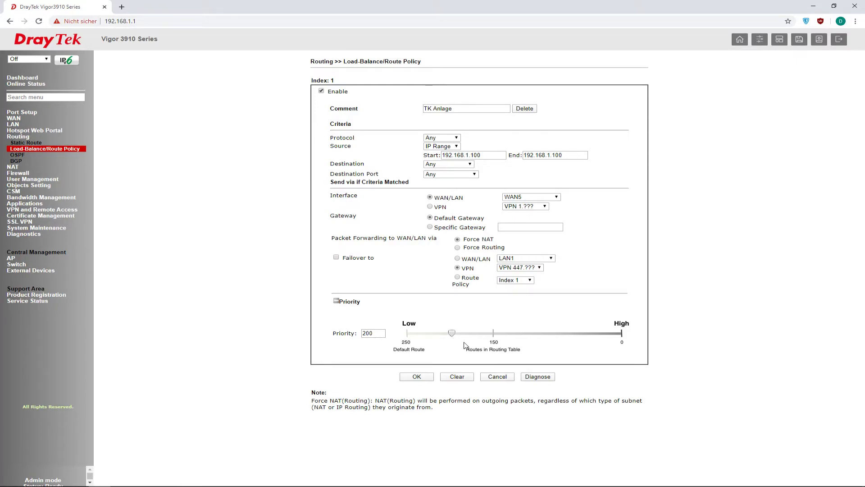
{"action": "left_click_drag", "start_coordinate": [452, 334], "coordinate": [516, 339]}
- Open the Diskstation port redirection rule under NAT and examine its public port
{"action": "left_click", "coordinate": [16, 167]}
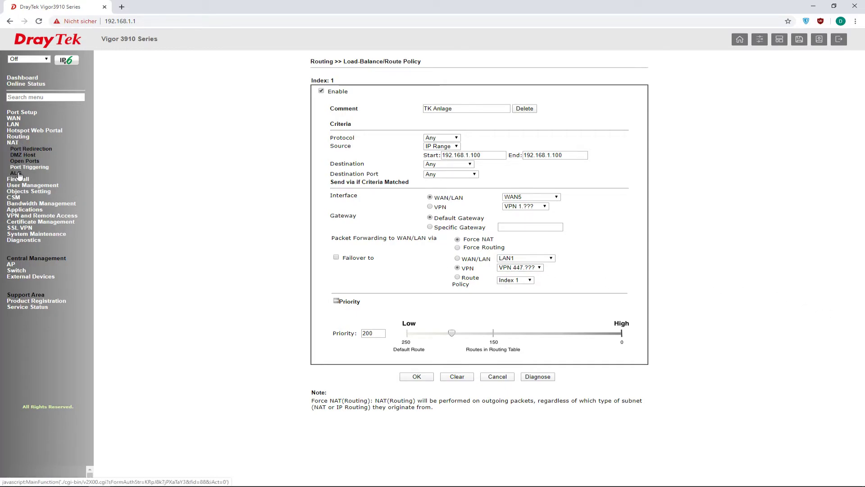
{"action": "left_click", "coordinate": [44, 150]}
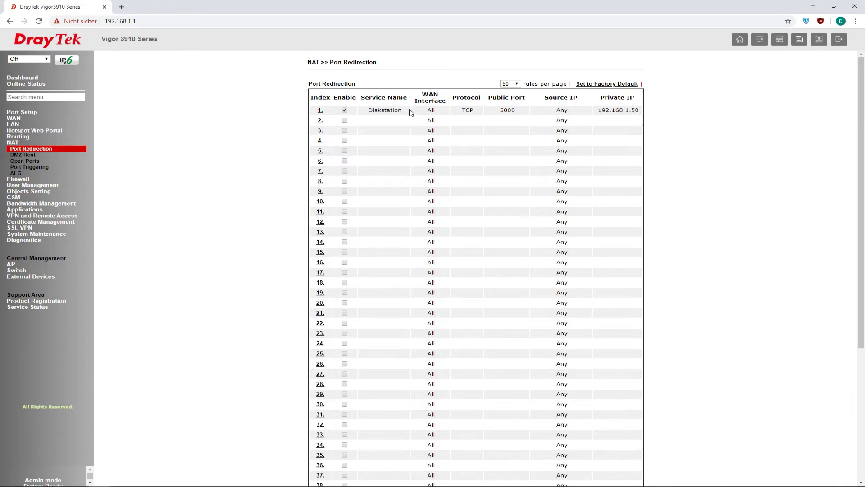
{"action": "left_click", "coordinate": [320, 111]}
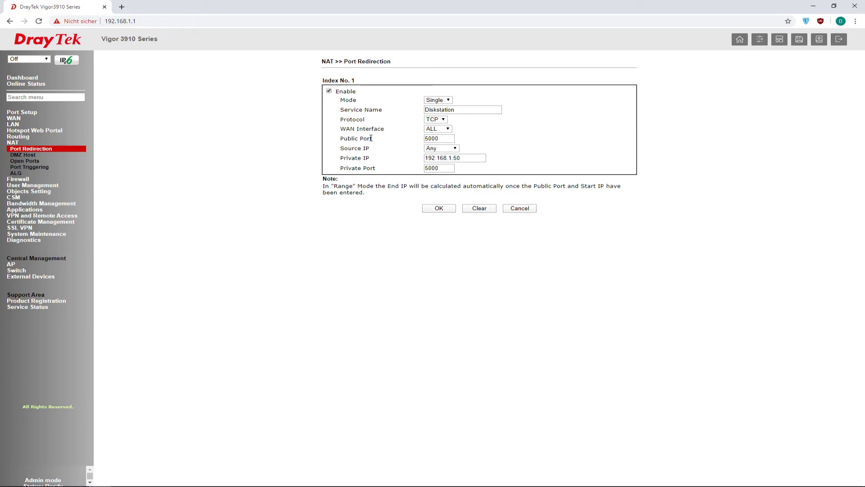
{"action": "double_click", "coordinate": [445, 138]}
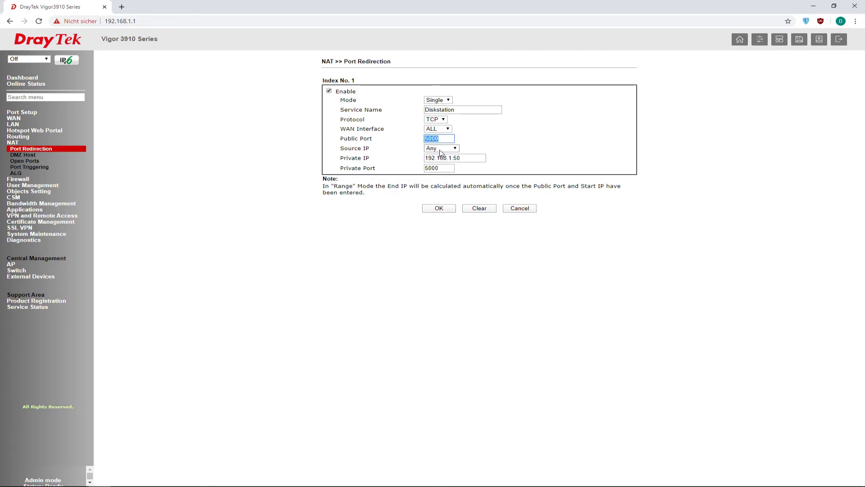
- Examine the Diskstation rule's private port and private IP, and return to the port redirection list to look through its entries
{"action": "double_click", "coordinate": [443, 168]}
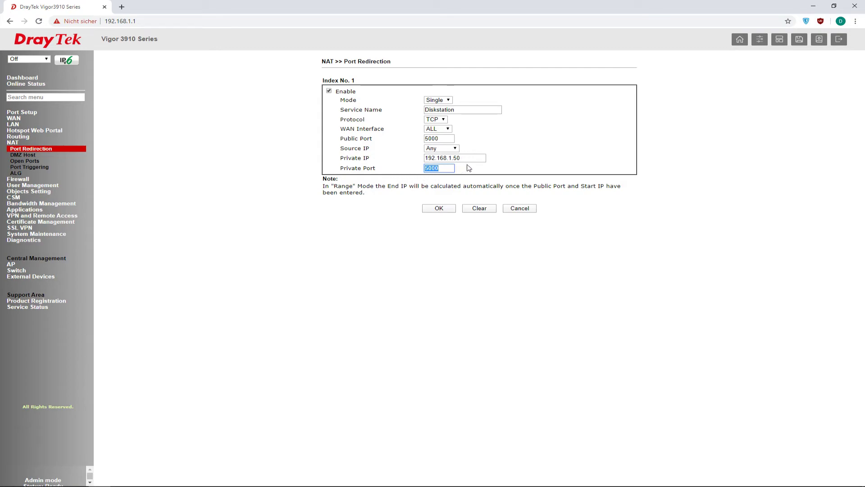
{"action": "left_click_drag", "start_coordinate": [340, 158], "coordinate": [374, 165]}
{"action": "left_click", "coordinate": [22, 149]}
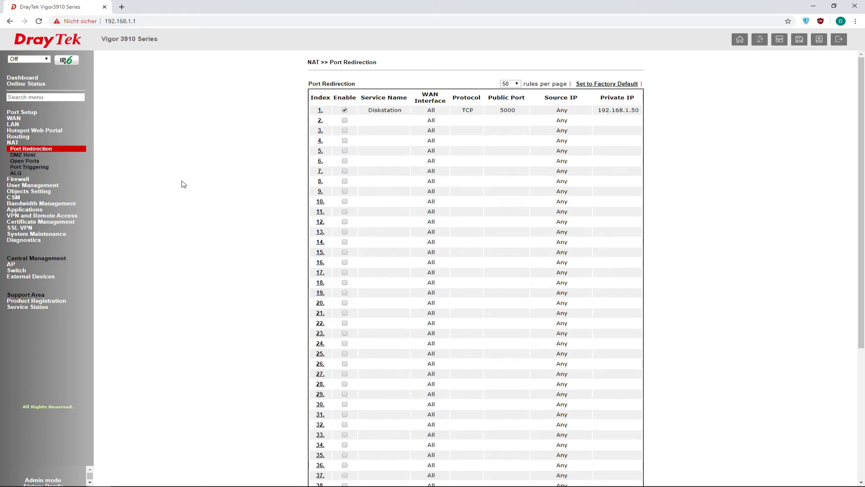
{"action": "scroll", "coordinate": [234, 159], "scroll_direction": "down", "scroll_amount": 2}
{"action": "scroll", "coordinate": [234, 160], "scroll_direction": "up", "scroll_amount": 2}
- Open the first Open Ports entry, enable it, and examine its comment field and first protocol setting without saving
{"action": "left_click", "coordinate": [31, 161]}
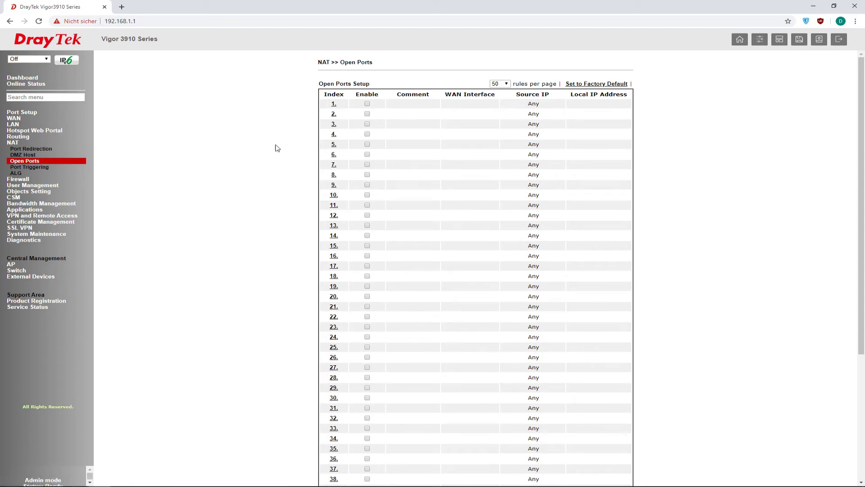
{"action": "left_click", "coordinate": [333, 104]}
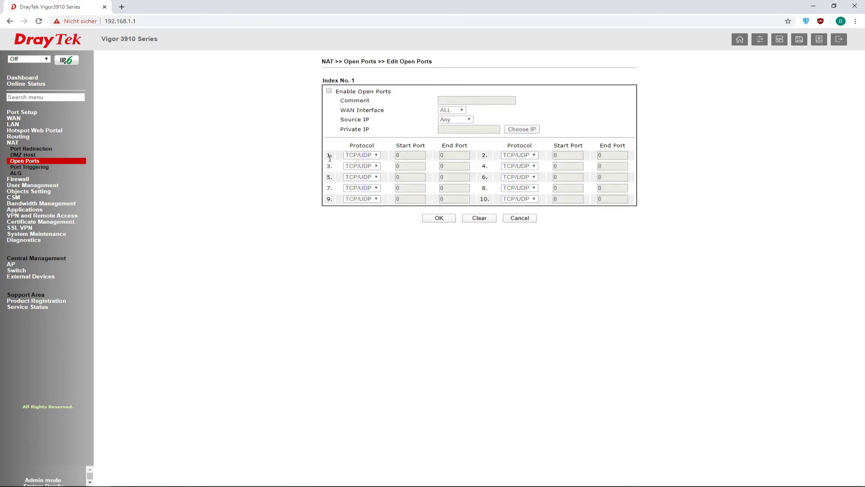
{"action": "left_click", "coordinate": [328, 91]}
{"action": "left_click", "coordinate": [455, 101]}
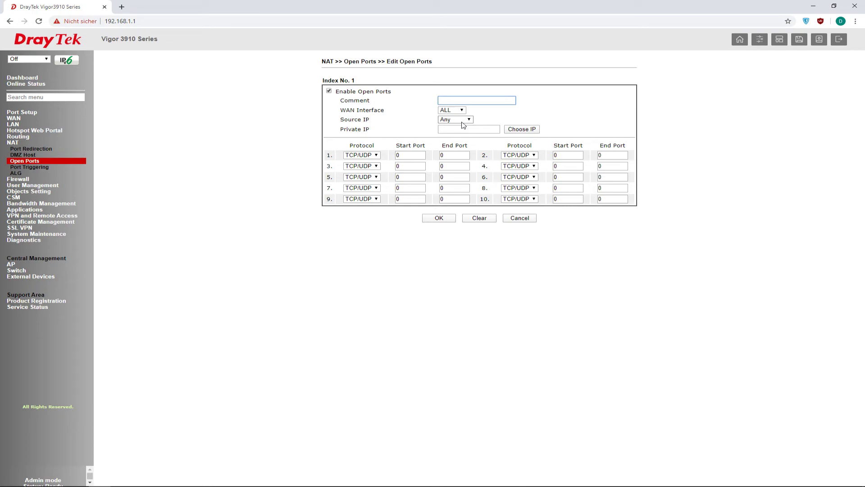
{"action": "left_click", "coordinate": [368, 158]}
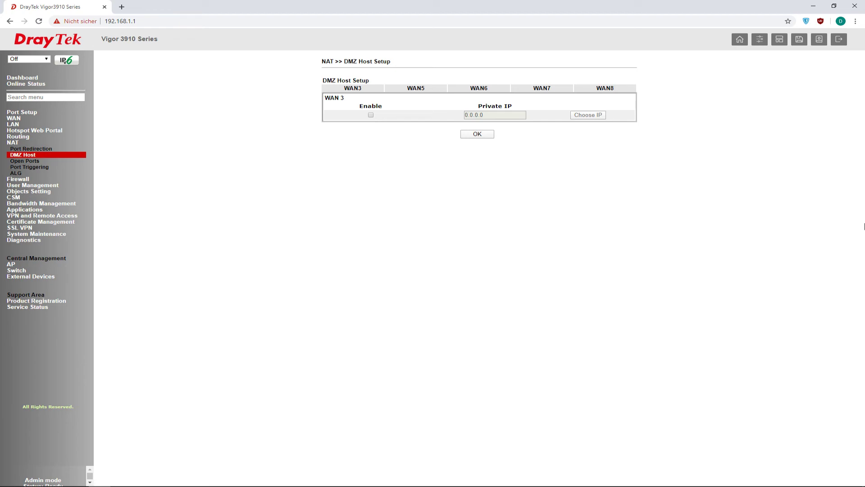
- Enable the DMZ host for WAN3 and open the selection of available private IP addresses
{"action": "left_click", "coordinate": [371, 114]}
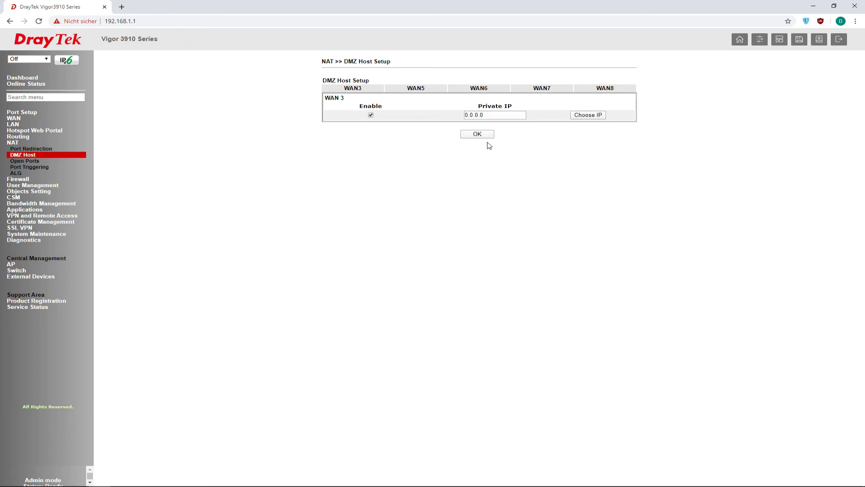
{"action": "left_click_drag", "start_coordinate": [502, 115], "coordinate": [432, 110]}
{"action": "left_click", "coordinate": [582, 118]}
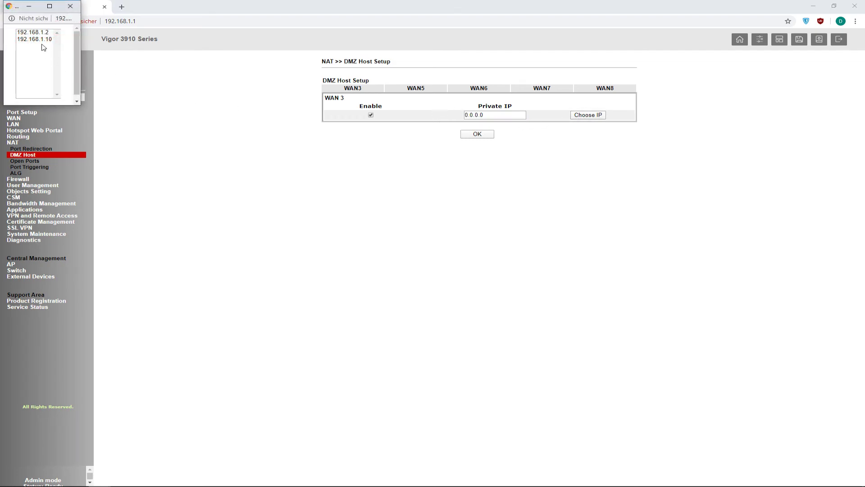